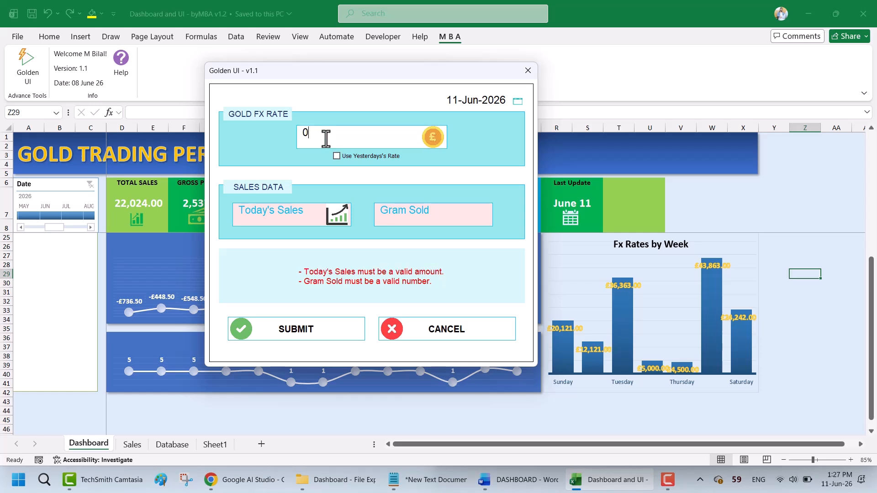
Fill in the gold FX rate as £121.00, today's sales as £1,215.00 and grams sold as 12, and submit the form.
key("Tab")
type("12")
key("Tab")
type("12")
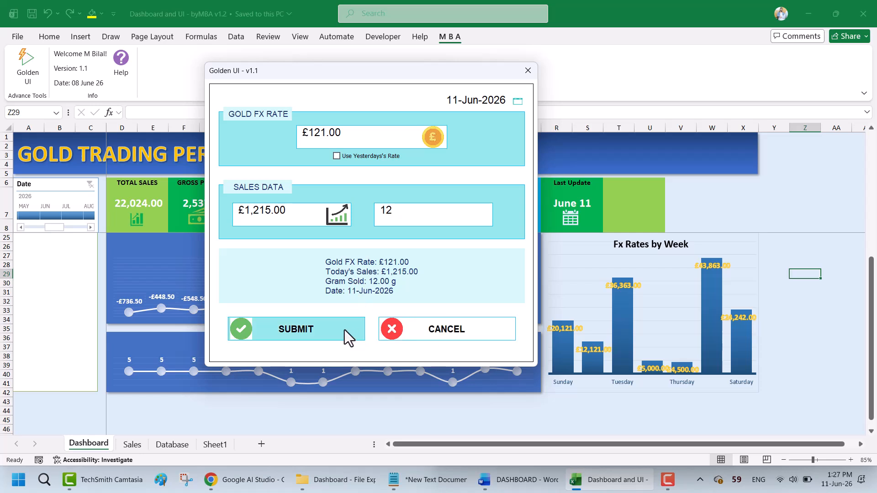
left_click_drag(400, 76, 366, 75)
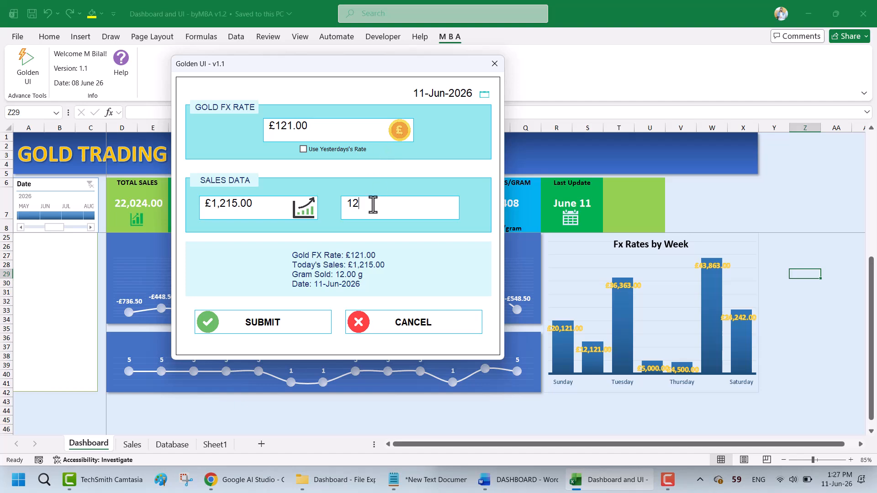
left_click(314, 326)
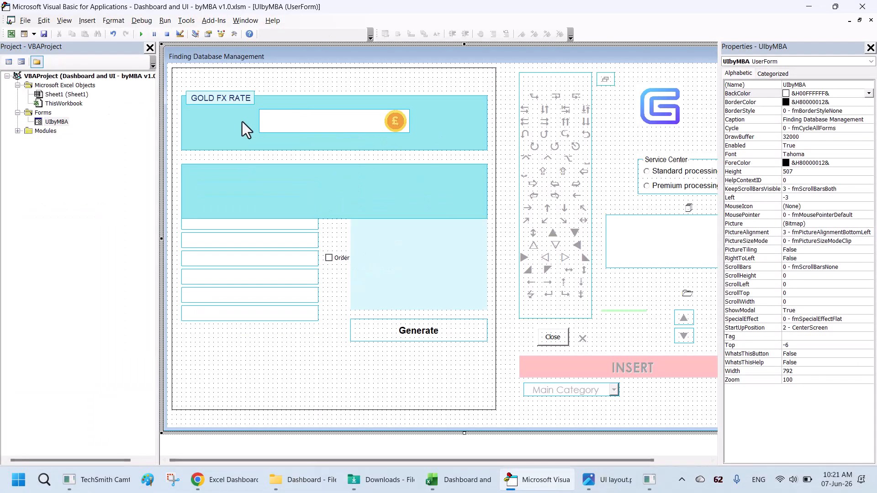
Duplicate the GOLD FX RATE label and place the copy on the upper edge of the second panel.
left_click(221, 97)
left_click(614, 480)
key("alt+Tab")
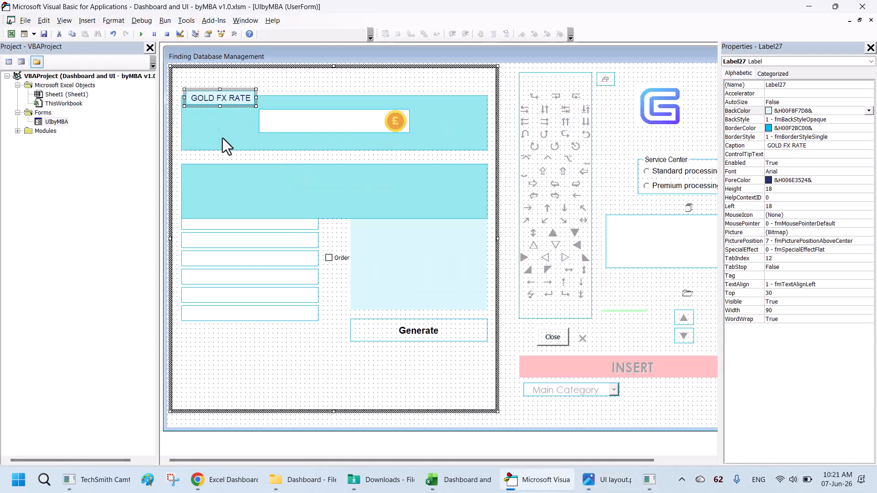
left_click_drag(217, 158, 217, 159)
Set the copied label's caption to SALES DATA and nudge it into place on the second panel's upper edge.
left_click(598, 483)
key("alt+Tab")
left_click_drag(823, 146, 667, 141)
type("SALES DATA")
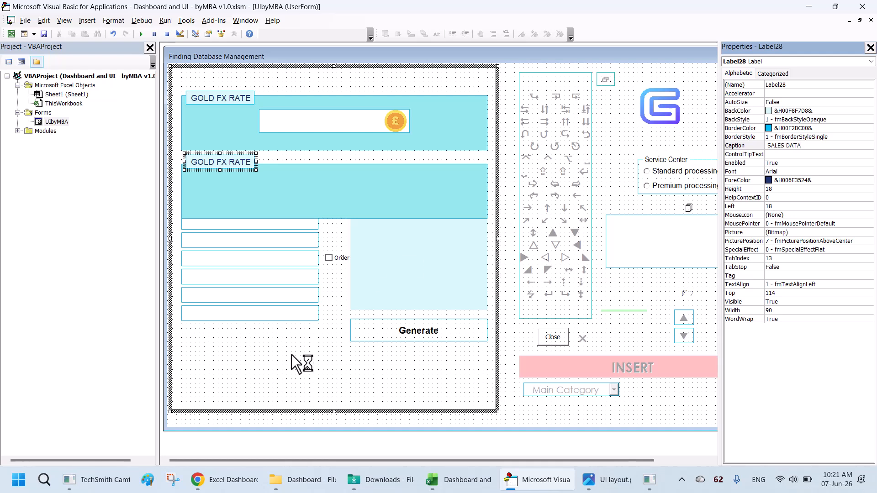
left_click(292, 330)
left_click(242, 162)
left_click(267, 158)
Copy the rate text box twice into the SALES DATA panel, placing the copies side by side, each 156 wide.
key("alt+Tab")
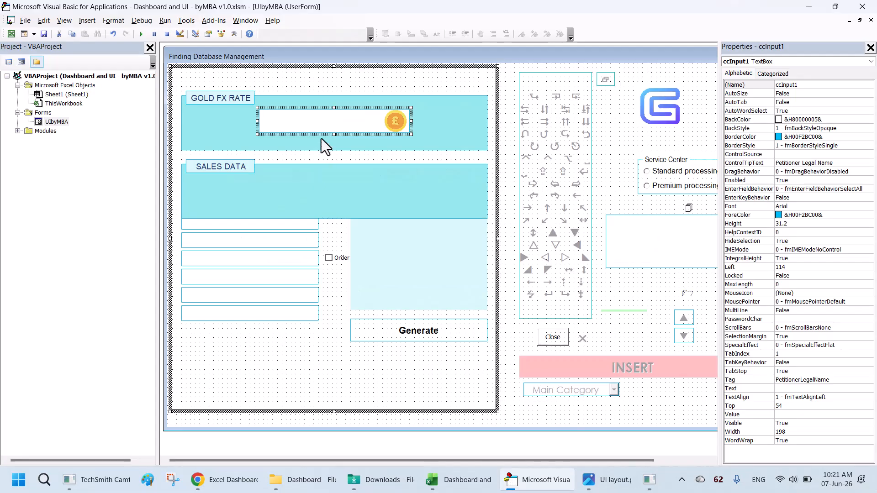
left_click_drag(323, 144, 300, 193)
left_click_drag(380, 195, 315, 195)
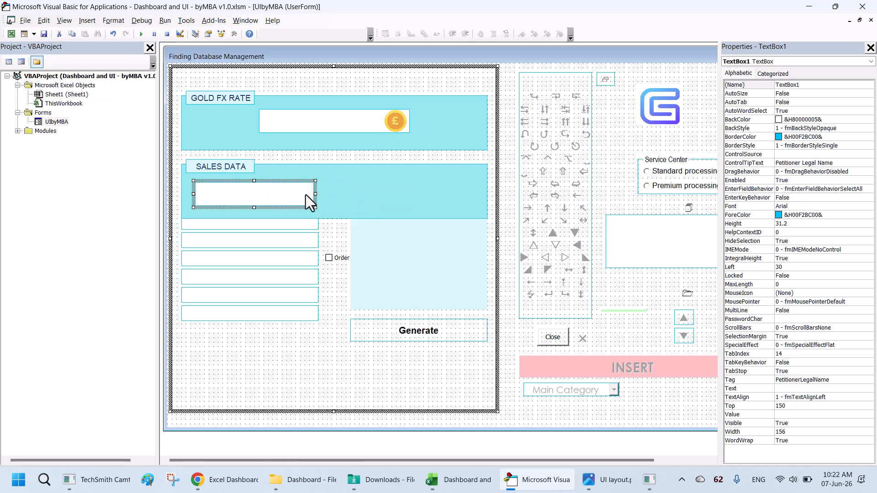
left_click_drag(400, 196, 408, 193)
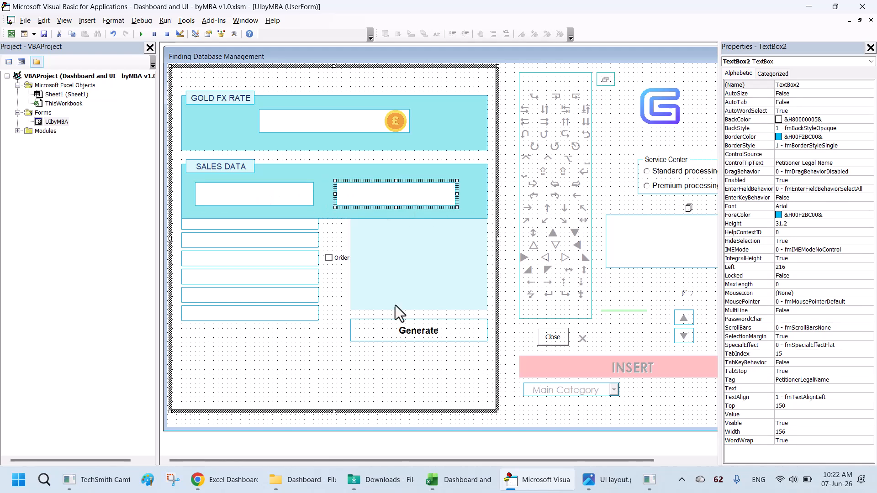
Move the Order checkbox below the gold rate text box and set its caption to "Use Yesterdays's Rate".
left_click(339, 259)
left_click_drag(339, 262, 325, 148)
left_click_drag(798, 137, 681, 136)
type("Use Yesterdays")
type(" Rate")
mouse_move(338, 143)
left_mouse_down()
mouse_move(402, 142)
mouse_move(337, 143)
left_mouse_up()
Align the centers of the yesterday's rate checkbox and the gold rate text box.
left_click(334, 124, "ctrl")
right_click(333, 124)
mouse_move(384, 219)
left_click(429, 219)
right_click(322, 121)
left_click(423, 216)
left_click(320, 146)
left_click(336, 122, "ctrl")
right_click(337, 122)
left_click(437, 218)
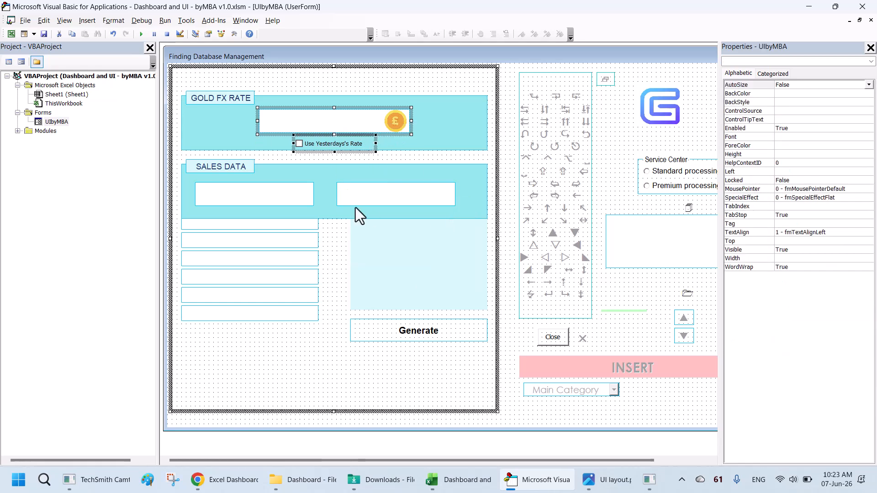
left_click(354, 207)
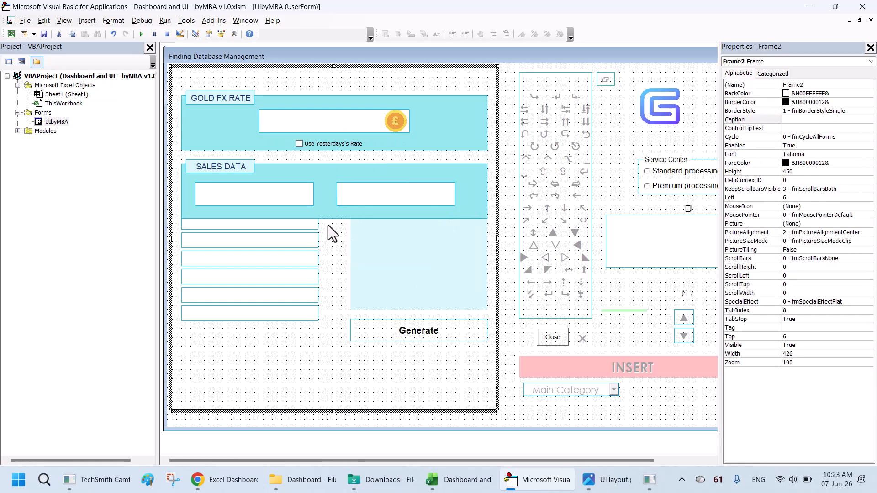
Remove the vertical spacing between the gold rate text box and the checkbox below it.
left_click(321, 145)
left_click(334, 128, "ctrl")
left_click(114, 20)
mouse_move(160, 96)
left_click(213, 134)
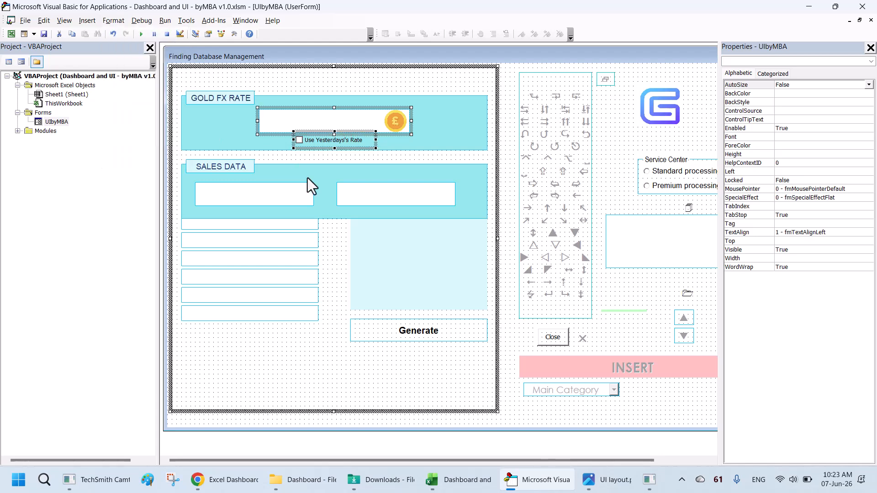
left_click(293, 156)
Open growth-icon from the Dashboard folder in Paint and save it as a BMP picture.
left_click(291, 198)
left_click(363, 197)
left_click(282, 191)
left_click(315, 480)
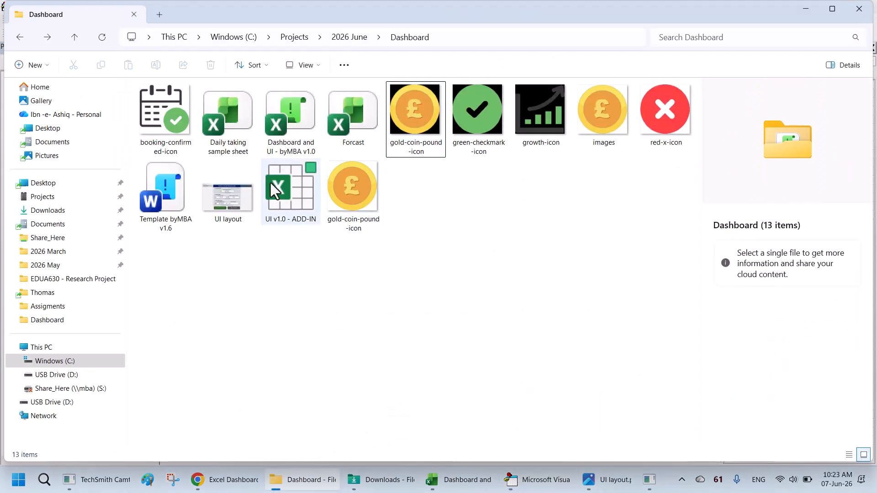
left_click(536, 107)
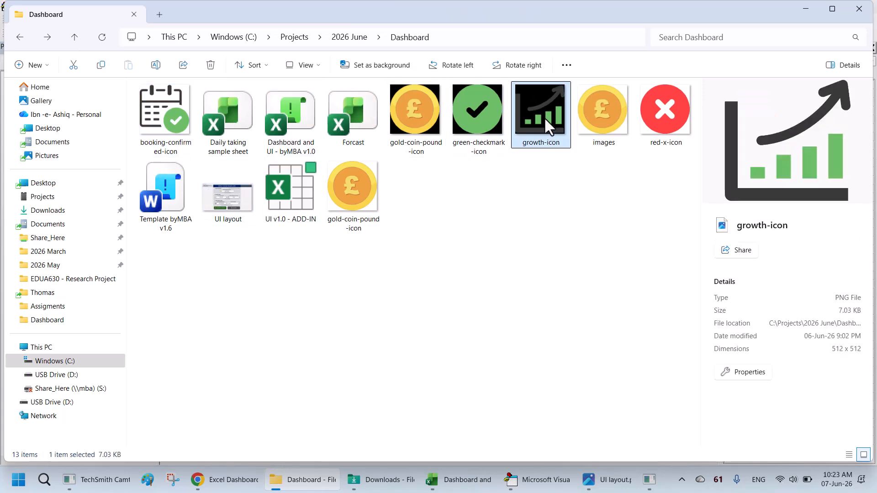
right_click(543, 120)
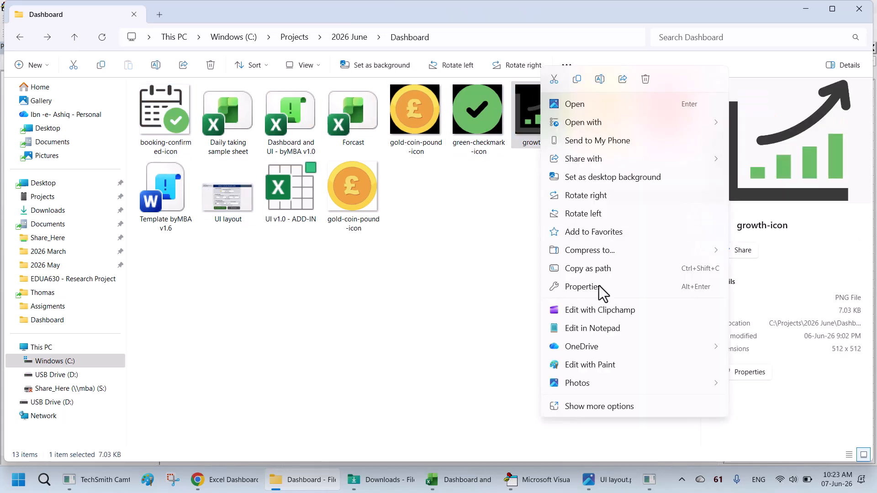
left_click(589, 365)
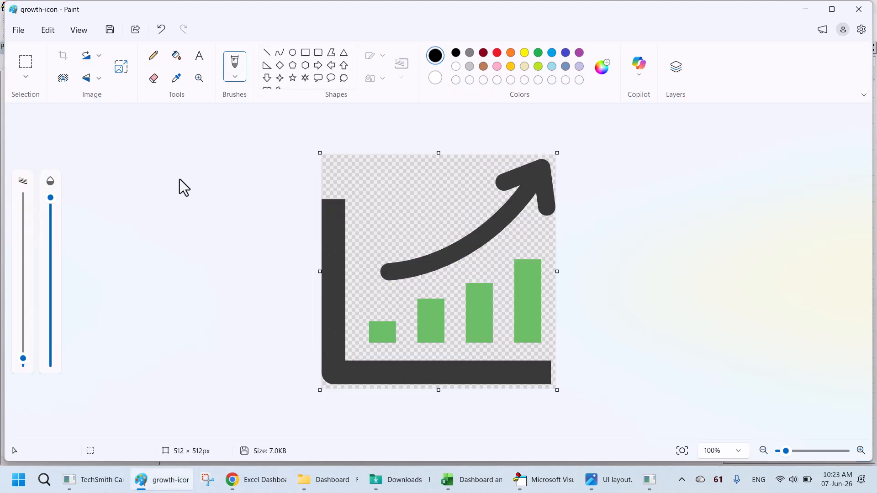
left_click(18, 30)
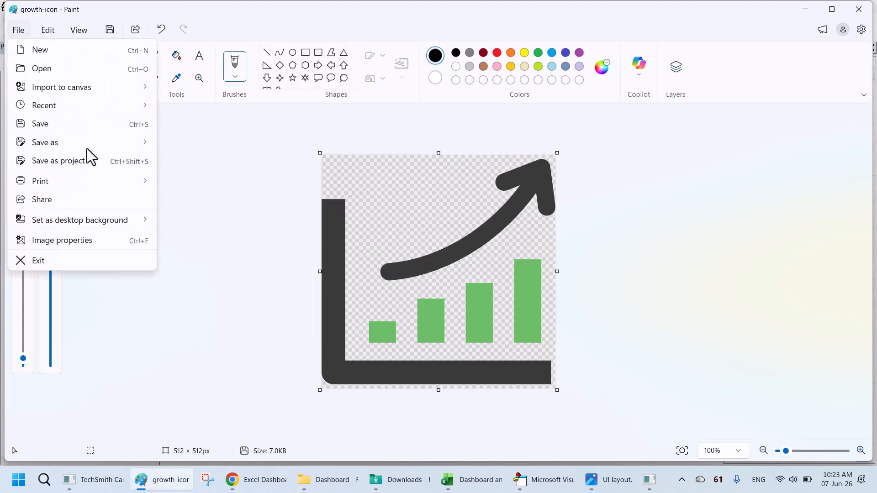
mouse_move(87, 144)
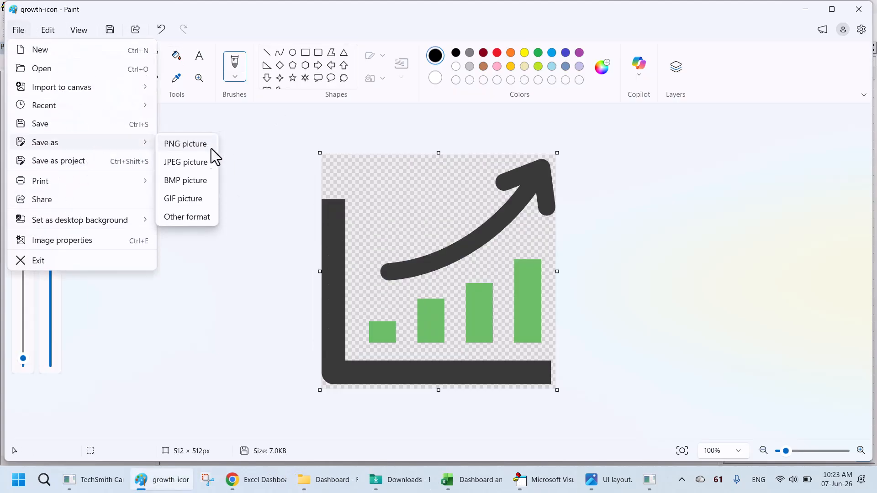
left_click(188, 182)
left_click(771, 446)
Back in the form editor, add a growth-icon image 29 high to the first sales box and duplicate it into the second box.
left_click(516, 480)
left_click_drag(401, 129, 302, 197)
left_click(867, 189)
double_click(235, 192)
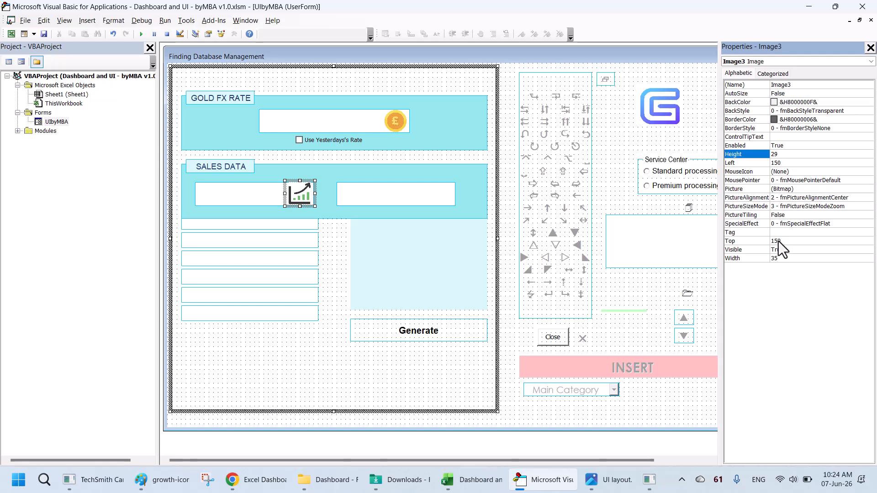
left_click(725, 240)
left_click(335, 251)
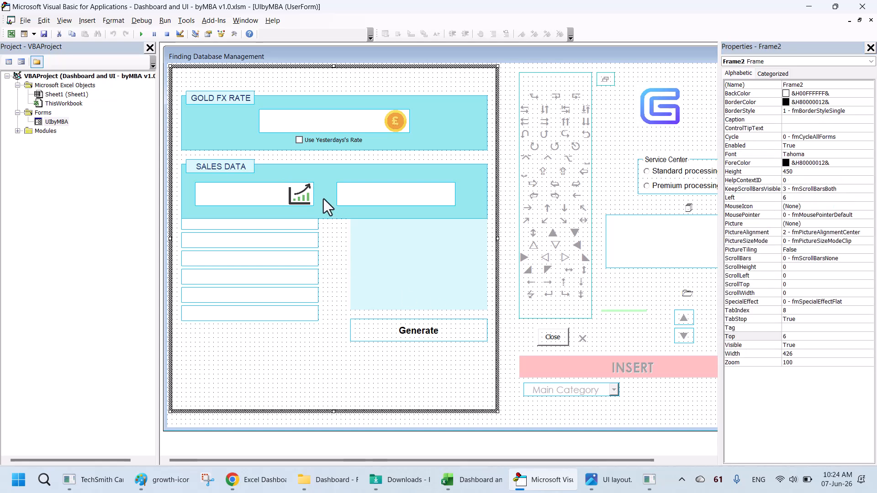
left_click(296, 192)
left_click_drag(442, 197, 441, 195)
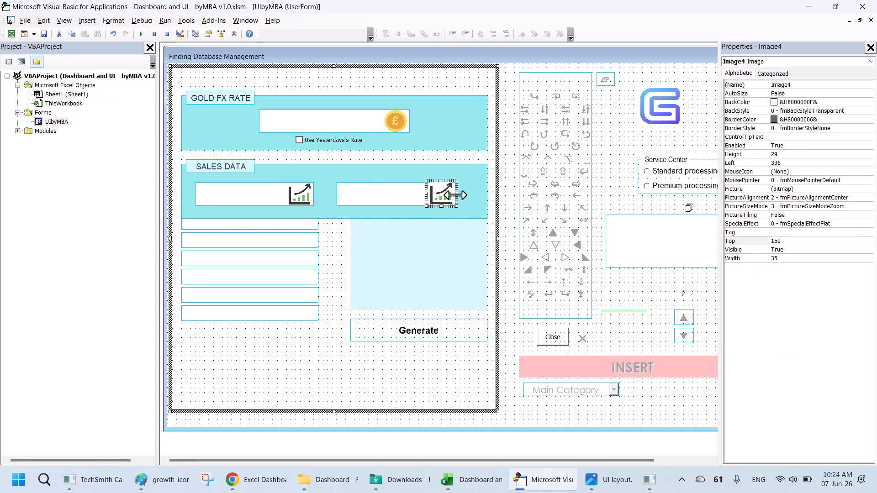
Open green-checkmark-icon from the Dashboard folder in Paint, save it as a BMP picture and close it.
left_click(327, 479)
left_click(394, 215)
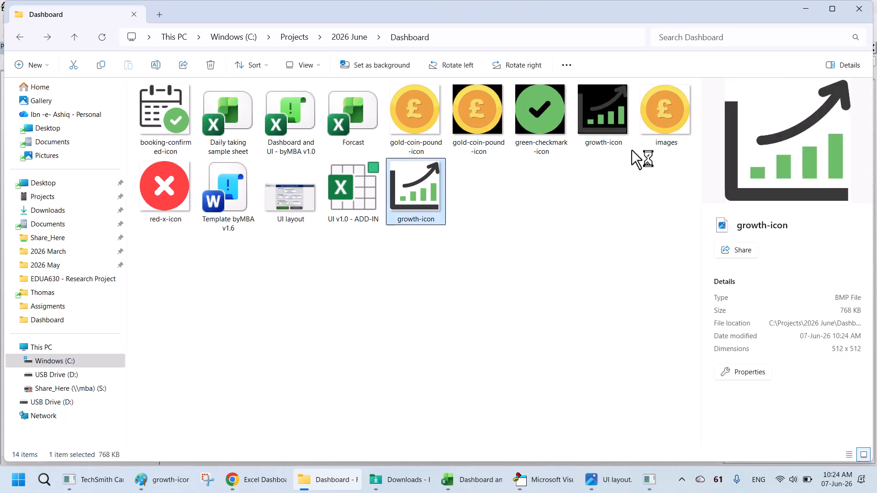
left_click(529, 130)
left_click(538, 165)
right_click(539, 121)
left_click(606, 371)
left_click(18, 30)
mouse_move(94, 142)
left_click(193, 184)
left_click(775, 449)
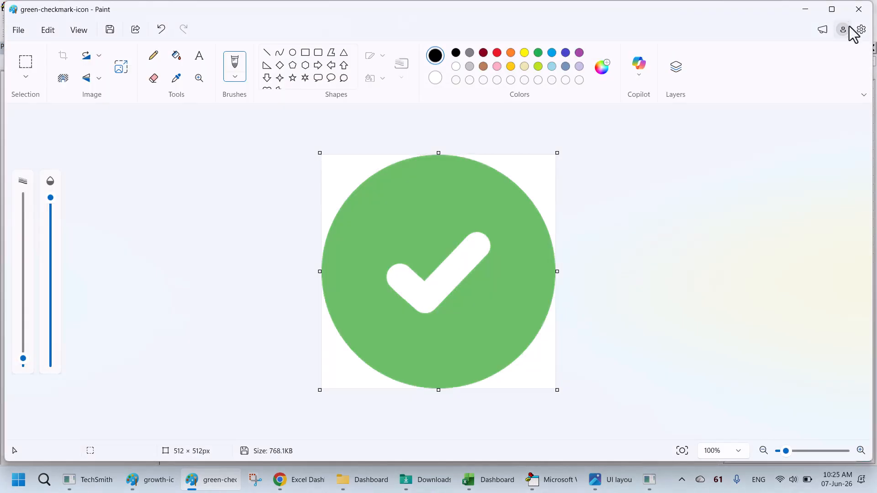
left_click(858, 9)
Open red-x-icon in Paint, save it as a BMP picture and close it.
right_click(223, 192)
left_click(274, 364)
left_click(18, 30)
mouse_move(94, 142)
left_click(187, 182)
left_click(775, 450)
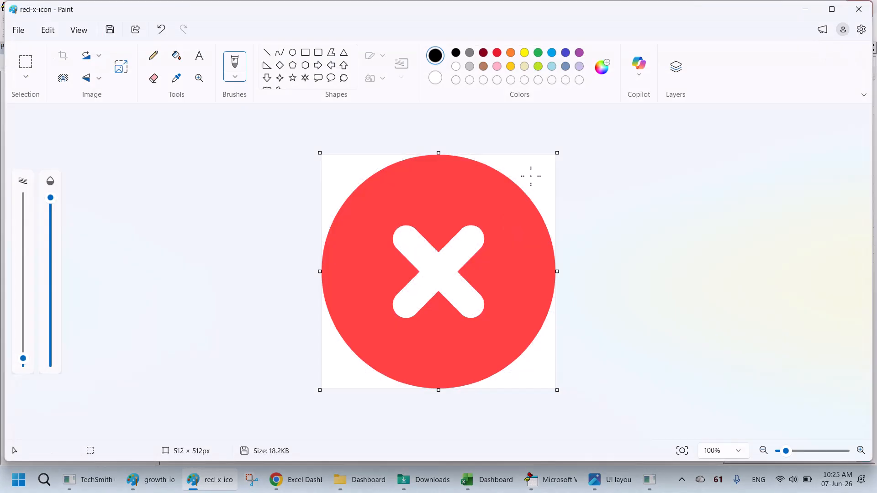
left_click(859, 9)
Return to the form editor, move the duplicate growth icon outside the frame and delete the stacked blank text boxes below SALES DATA.
left_click(441, 286)
left_click(534, 489)
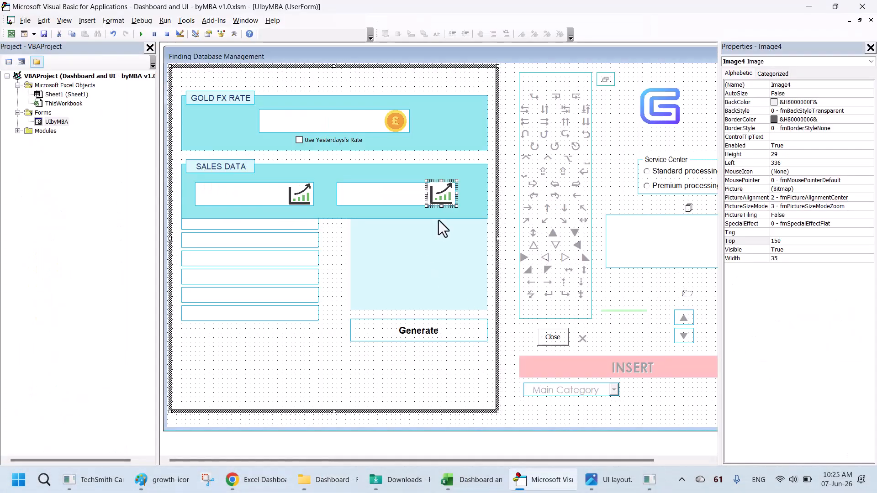
left_click_drag(513, 203, 615, 203)
left_click(235, 228)
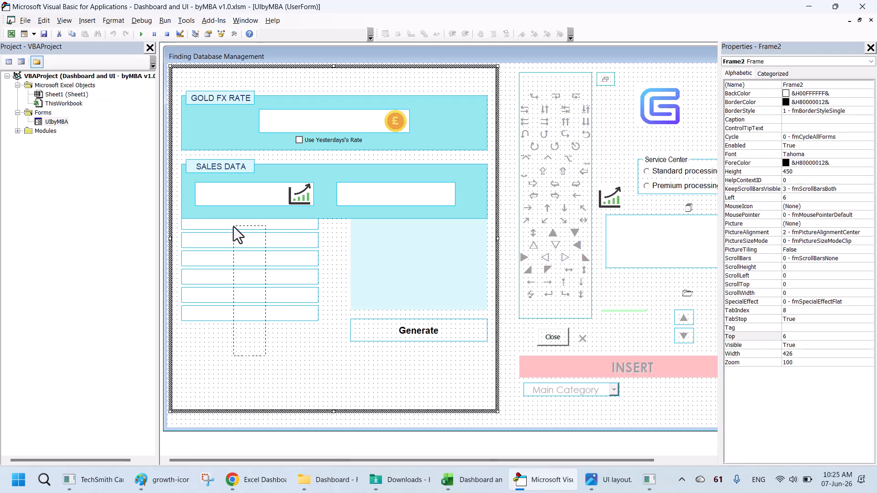
Select the SALES DATA label, both text boxes, the growth icon and their panel, and move the whole section slightly down.
left_click(204, 166)
left_click(242, 194, "ctrl")
left_click(299, 194, "ctrl")
left_click(377, 185, "ctrl")
left_click(330, 173, "ctrl")
left_click_drag(330, 174, 307, 364)
left_click_drag(320, 195, 320, 195)
left_click_drag(320, 196, 321, 187)
left_click_drag(305, 187, 296, 178)
Move the light blue info label down, place the Generate button below the SALES DATA panel and duplicate it alongside.
left_click_drag(440, 248, 299, 330)
left_click_drag(299, 330, 468, 270)
left_click_drag(398, 338, 232, 273)
left_click_drag(432, 279, 303, 344)
left_click_drag(206, 275, 357, 275)
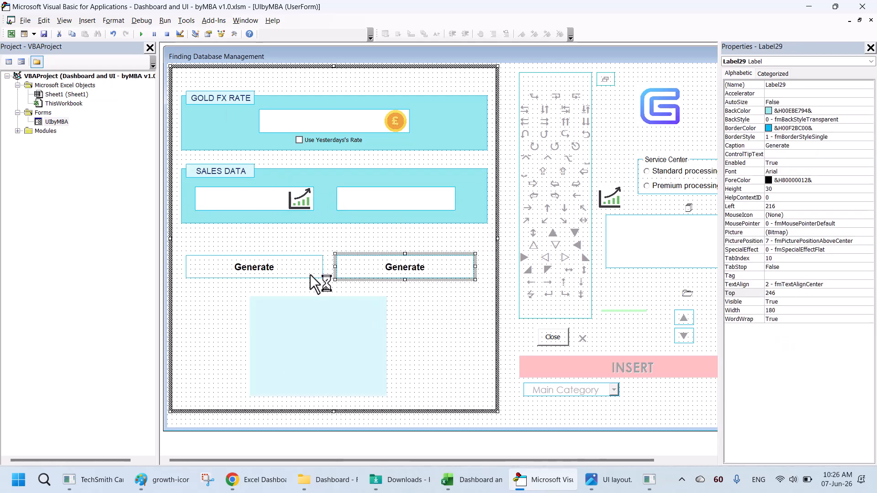
left_click(339, 289)
Place the info label directly under the SALES DATA panel, 402 wide and shorter, and move both Generate buttons below it.
left_click_drag(299, 292, 363, 267)
left_click_drag(371, 268, 371, 282)
left_click_drag(327, 369, 341, 319)
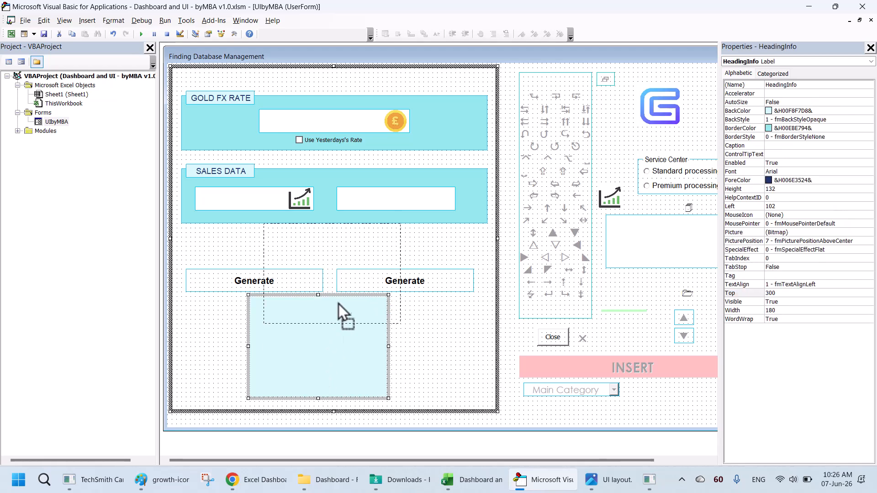
left_click_drag(259, 311, 257, 310)
left_click_drag(321, 282, 489, 283)
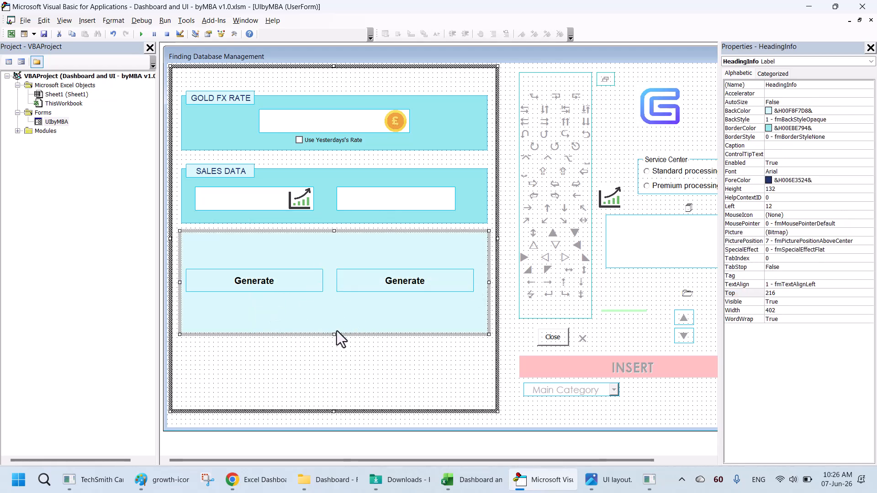
left_click_drag(337, 269, 337, 269)
left_click_drag(348, 302, 291, 334)
Match the info label's height to the SALES DATA panel and align their left edges.
left_click(388, 249)
left_click(475, 185, "ctrl")
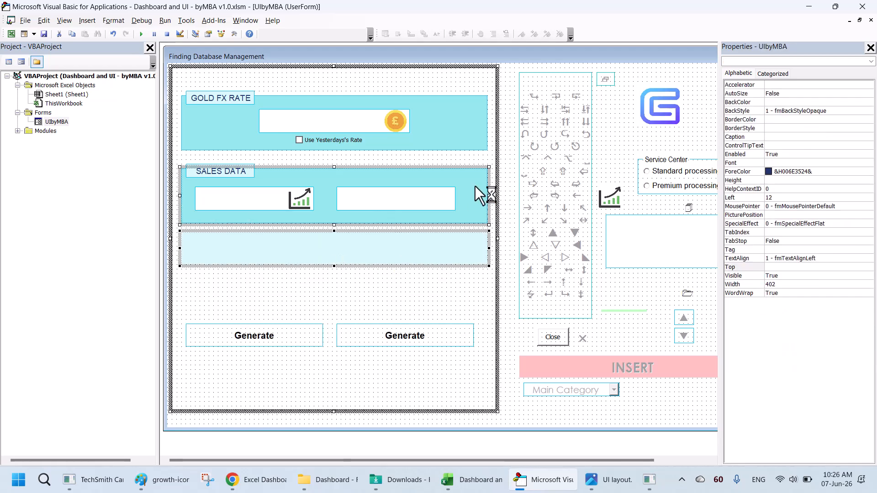
right_click(475, 185)
mouse_move(530, 281)
left_click(577, 296)
right_click(469, 176)
mouse_move(505, 261)
left_click(570, 261)
left_click(388, 304)
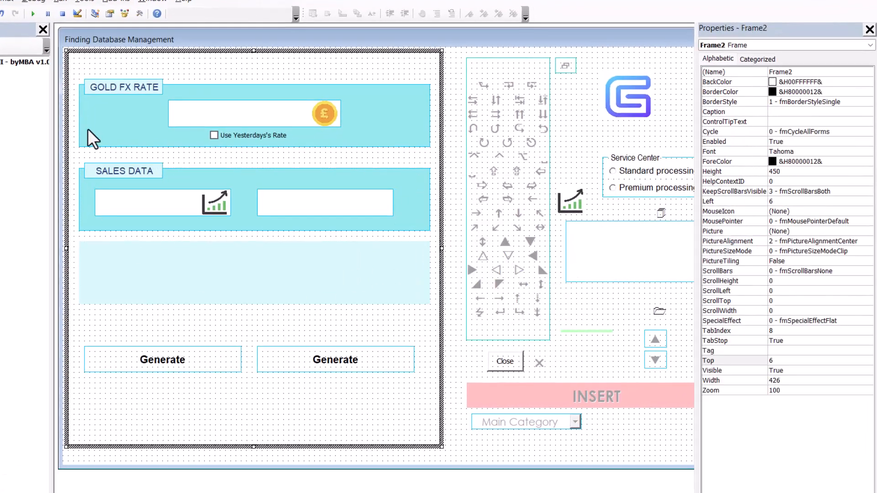
Move both Generate buttons up together to just below the info label.
left_click(160, 354)
left_click(321, 360, "ctrl")
left_click_drag(322, 360, 321, 333)
left_click(333, 383)
Set the second Generate button's caption to CANCEL and the first one's to SUBMIT.
left_click(340, 336)
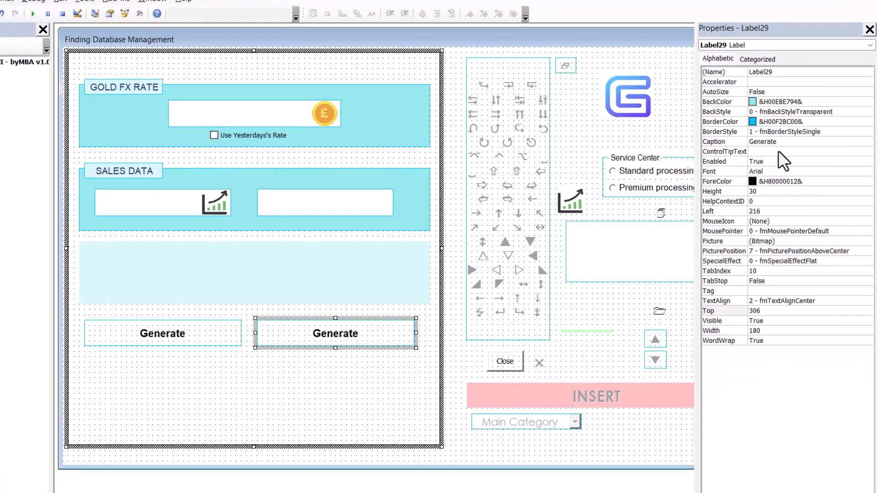
double_click(757, 142)
type("CANCEL")
left_click(160, 336)
type("SUBMIT")
left_click(292, 402)
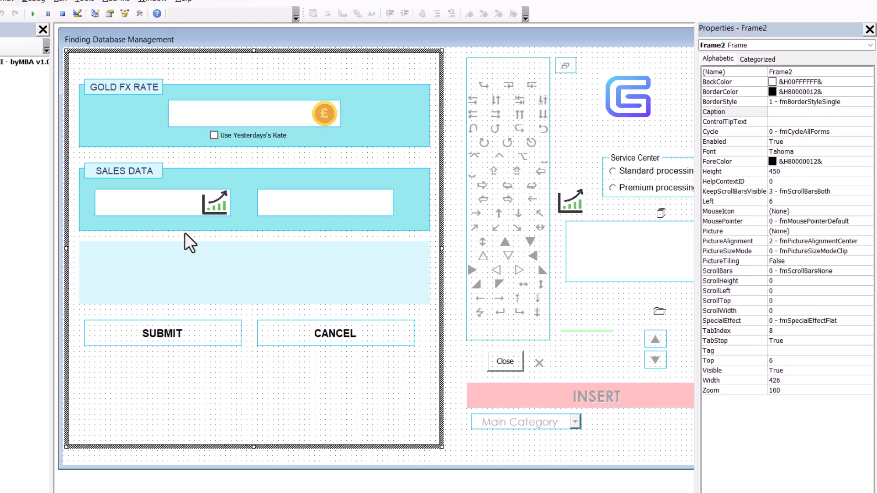
Move the spare growth icon onto the start of the SUBMIT button and change its picture to the green checkmark.
left_click_drag(579, 205, 109, 341)
left_click(867, 171)
left_click(868, 172)
double_click(145, 192)
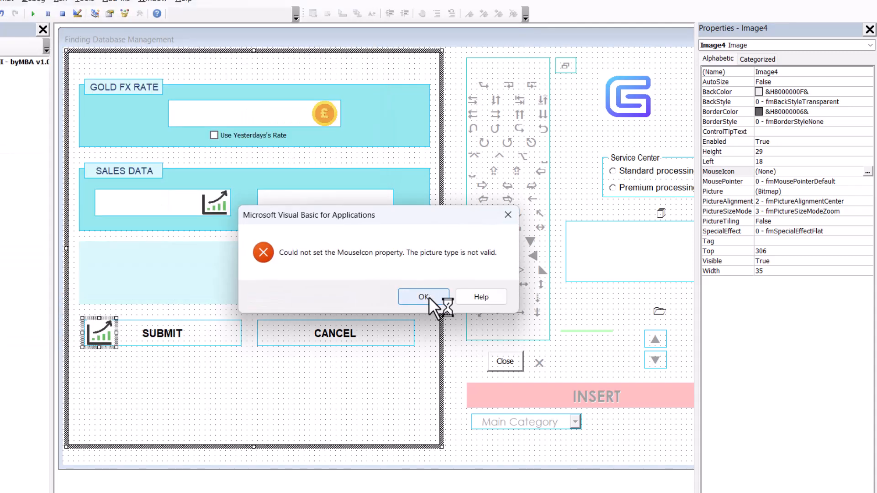
left_click(429, 296)
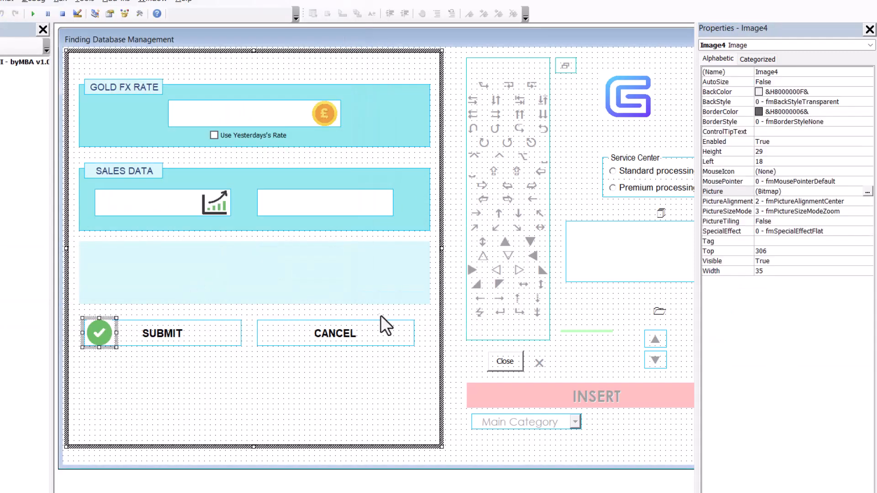
left_click(772, 251)
left_click(133, 356)
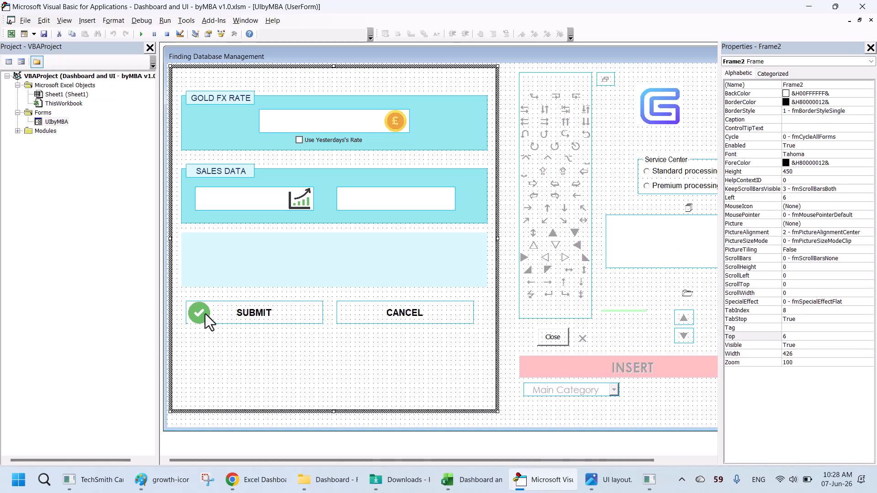
Place a copy of the checkmark icon at the start of the CANCEL button and change its picture to the red cross.
left_click_drag(99, 332, 277, 333)
left_click(822, 189)
left_click(869, 188)
left_click_drag(306, 125, 307, 182)
left_click(233, 183)
left_click(352, 266)
Shorten the frame around the form's sections to a height of 366, ending just below the SUBMIT and CANCEL buttons.
left_click_drag(334, 411, 344, 351)
left_click(349, 379)
Move the spare text box above the GOLD FX RATE panel, remove its border and align its right edge with the panel.
left_click_drag(405, 203, 426, 78)
left_click(869, 146)
left_click(869, 145)
left_click(822, 154)
left_click(463, 116, "ctrl")
right_click(463, 116)
left_click(560, 224)
left_click(332, 86)
right_click(398, 82)
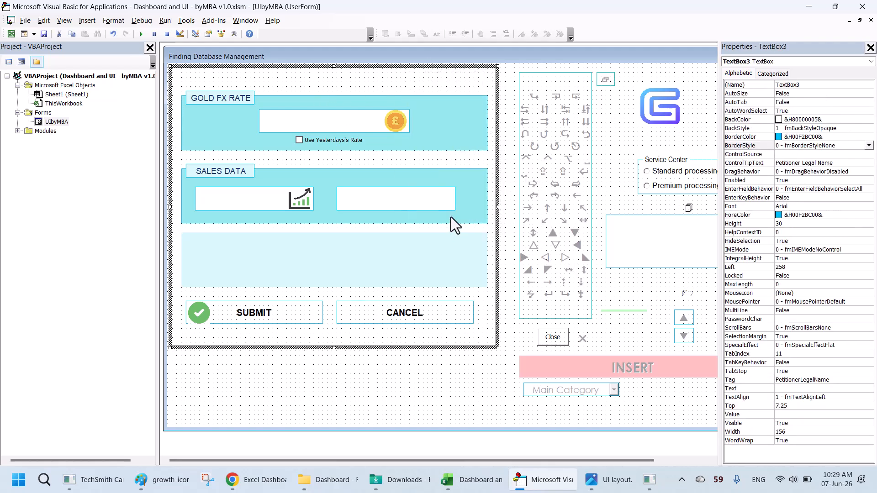
Bring the GOLD FX RATE panel to the front of the stacking order.
left_click(450, 217)
right_click(445, 118)
left_click(493, 240)
left_click(113, 21)
mouse_move(128, 161)
left_click(234, 162)
left_click(206, 93)
left_click(313, 385)
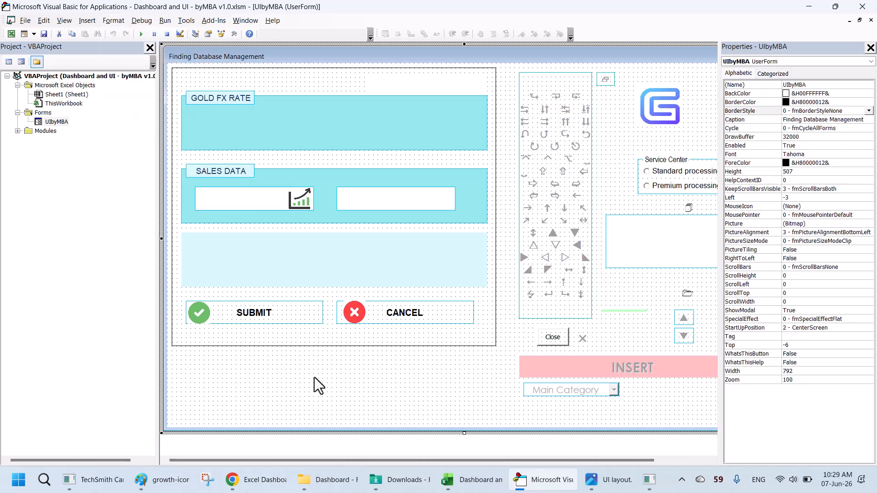
Set the CANCEL button's height to 31.
left_click(286, 338)
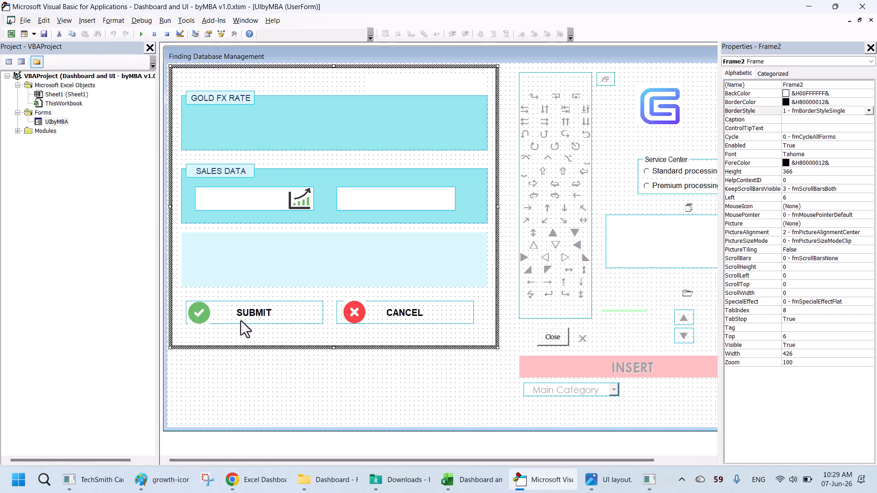
left_click(358, 311)
left_click(386, 323)
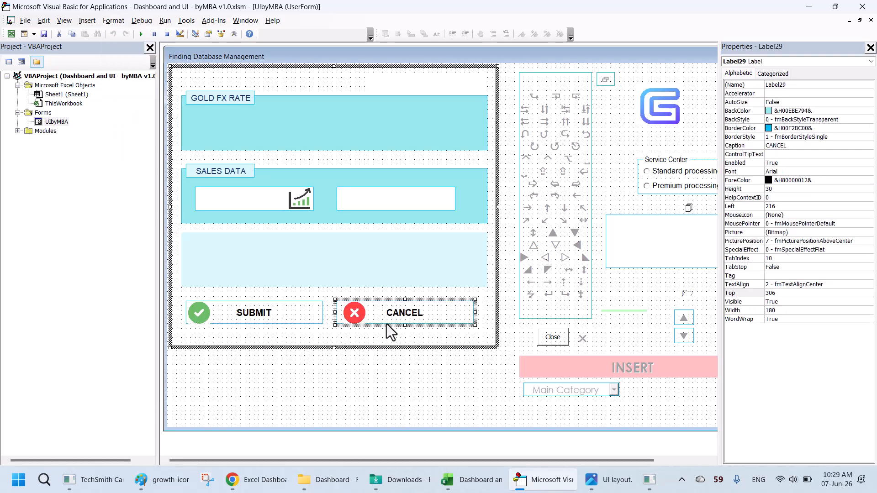
left_click(737, 312)
left_click(745, 189)
type("31")
key("Return")
Set the SUBMIT button's height to 31.
left_click(321, 313)
left_click(758, 195)
left_click(741, 190)
type("31")
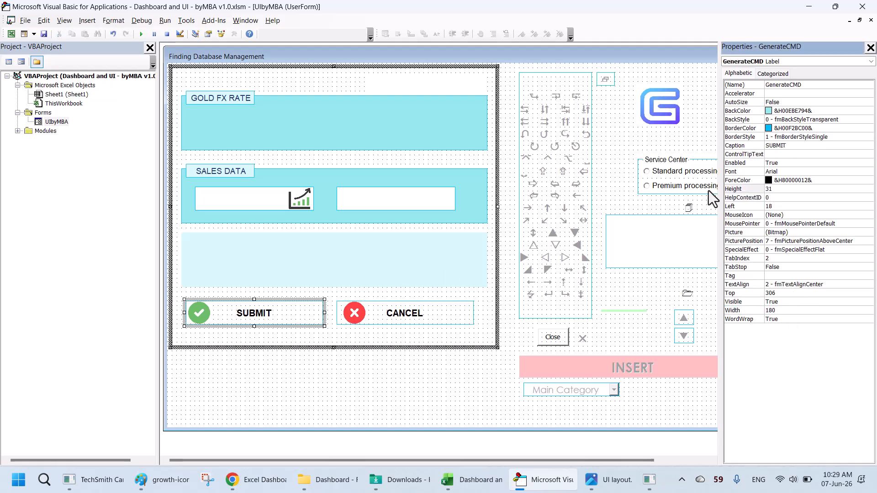
key("Return")
left_click(327, 347)
Align the red cross icon with the CANCEL button's left edge and the checkmark icon with the SUBMIT button's left edge.
left_click(353, 314)
left_click(388, 315, "ctrl")
right_click(389, 315)
mouse_move(430, 399)
left_click(494, 388)
left_click(287, 311)
left_click(202, 311, "ctrl")
right_click(233, 311)
mouse_move(261, 394)
left_click(342, 386)
left_click(305, 338)
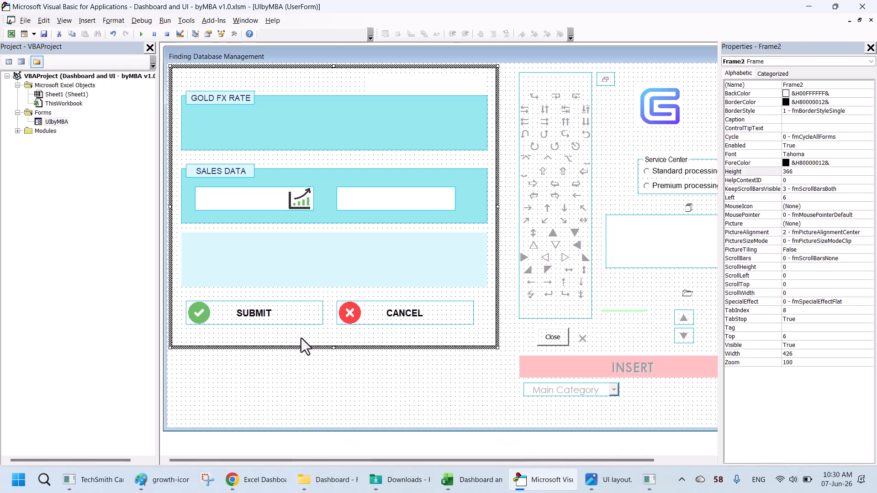
Send the GOLD FX RATE panel to the back, behind its text box, coin icon and checkbox.
left_click(317, 135)
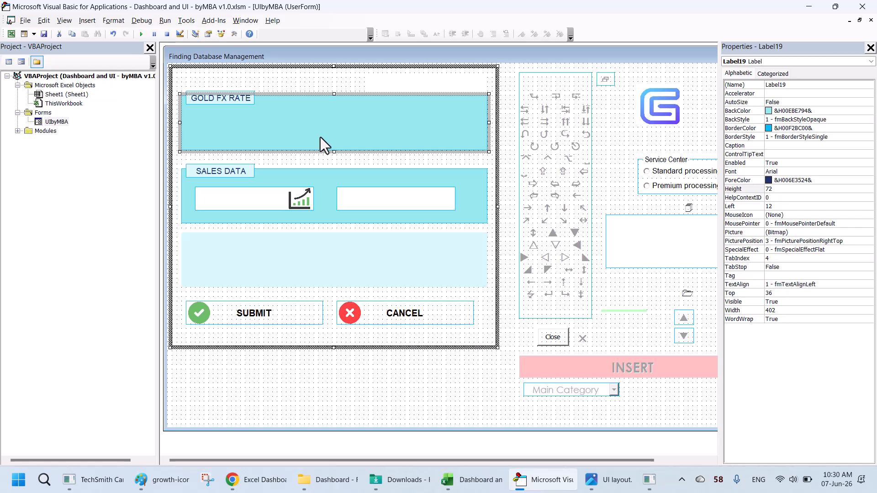
right_click(320, 137)
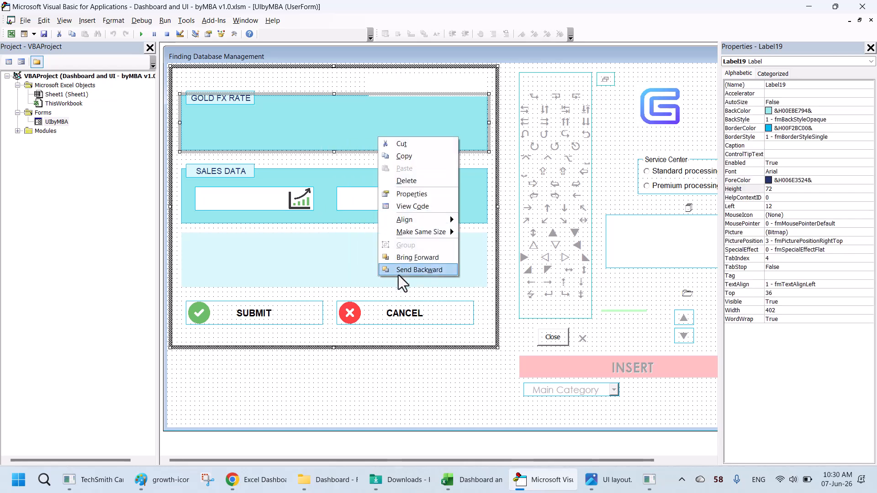
left_click(398, 272)
left_click(114, 20)
mouse_move(137, 160)
left_click(229, 177)
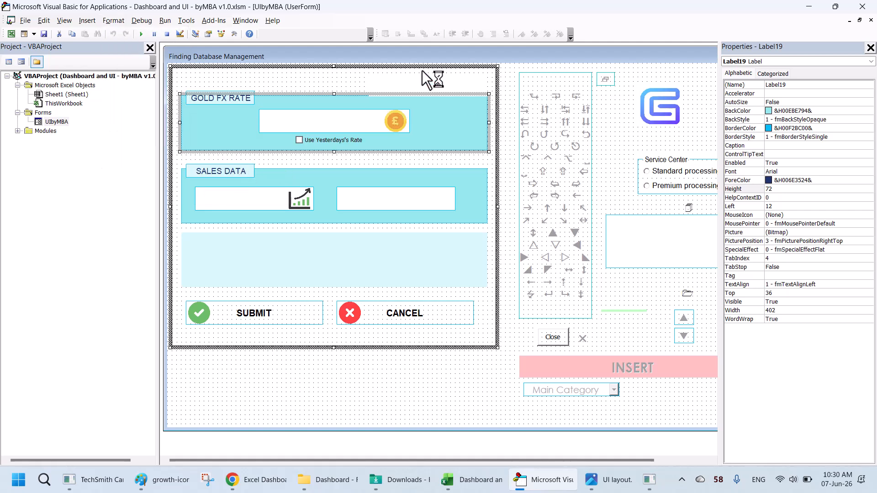
Send the borderless text box above the GOLD FX RATE panel to the back.
left_click(427, 85)
left_click(113, 20)
left_click(229, 174)
left_click(371, 159)
left_click(401, 86)
left_click(113, 20)
left_click(223, 175)
left_click(341, 93)
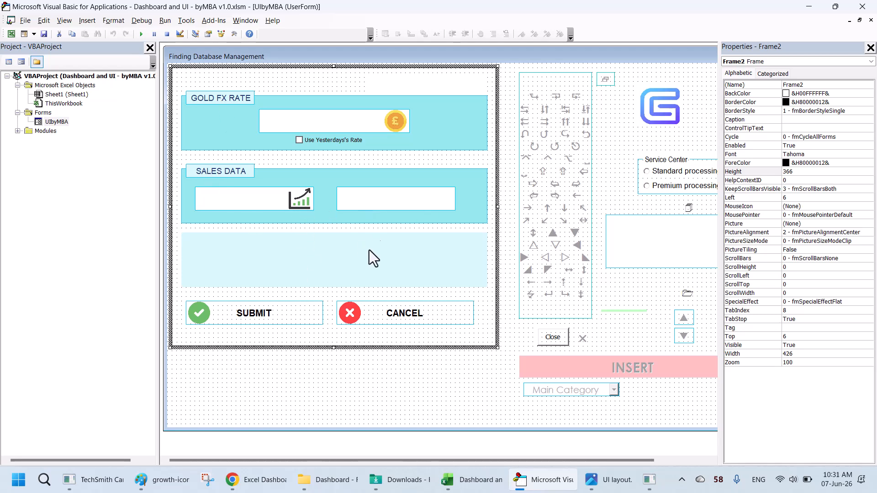
Open the form's code and comment out the PopulateTextBox call in UserForm_Initialize.
left_click(459, 396)
key("F7")
left_click(203, 107)
type("'")
Delete the leftover code between End With and the Application.ScreenUpdating = True line in UserForm_Initialize.
key("Down")
key("Down")
key("Down")
key("Down")
key("Down")
key("Down")
key("Down")
key("shift+End")
key("BackSpace")
key("BackSpace")
key("BackSpace")
key("BackSpace")
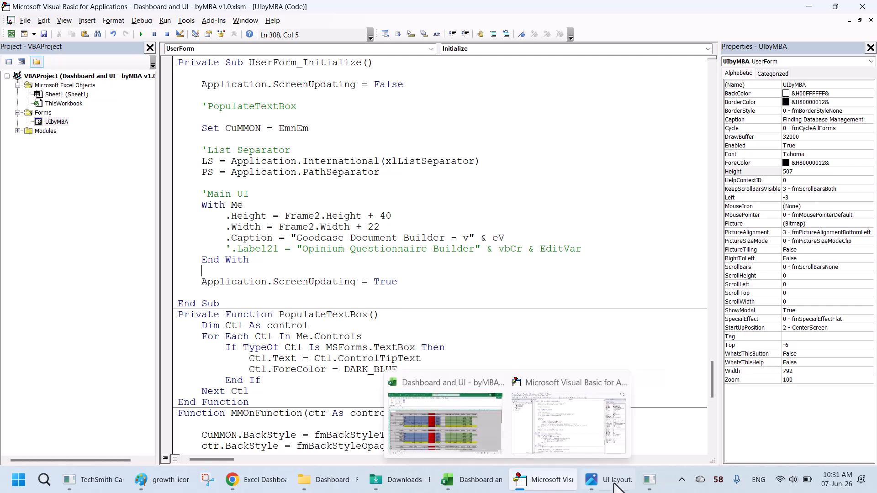
Switch to Excel, launch the Golden UI form and check how its rate and sales text boxes respond to focus.
left_click(479, 484)
left_click(29, 68)
left_click_drag(412, 95, 355, 123)
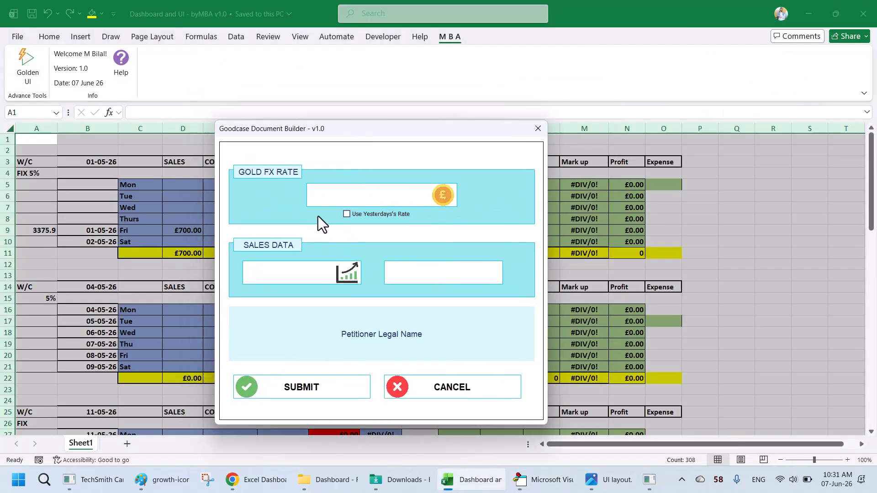
left_click(349, 197)
left_click(396, 274)
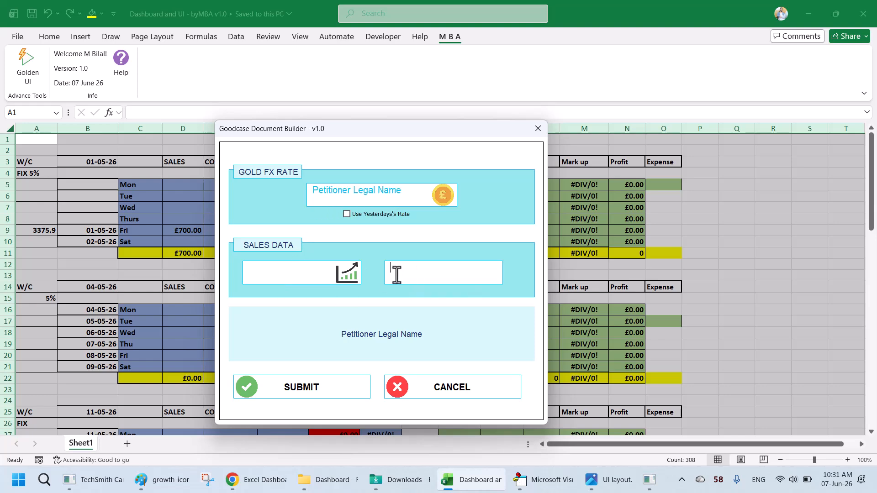
left_click(538, 129)
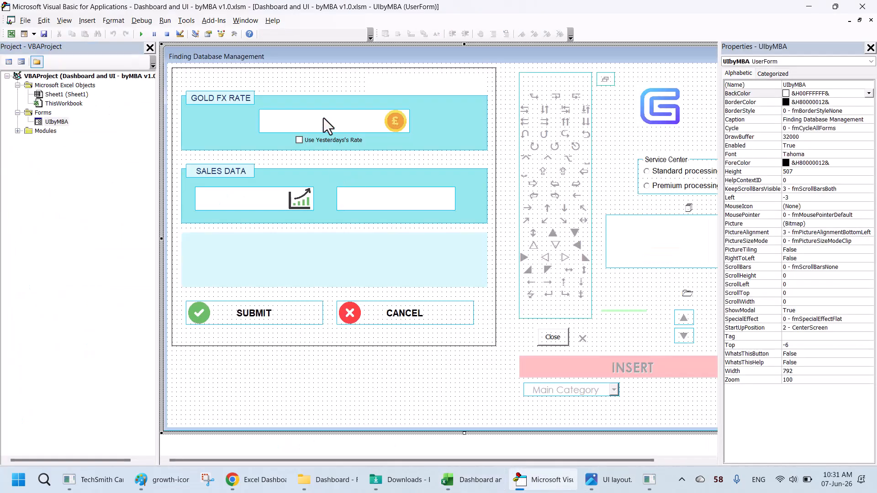
Set the GOLD FX RATE text box's ControlTipText to Gold Fx Rate in the VBA editor and clear its Tag.
left_click(324, 118)
left_click(746, 381)
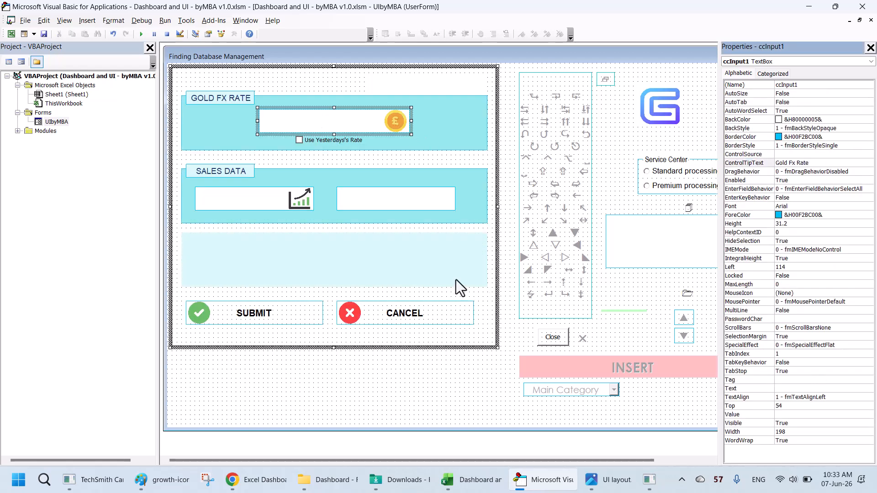
Set both the Tag and the ControlTipText of the first SALES DATA text box to Today's Sales.
left_click(244, 201)
left_click(795, 381)
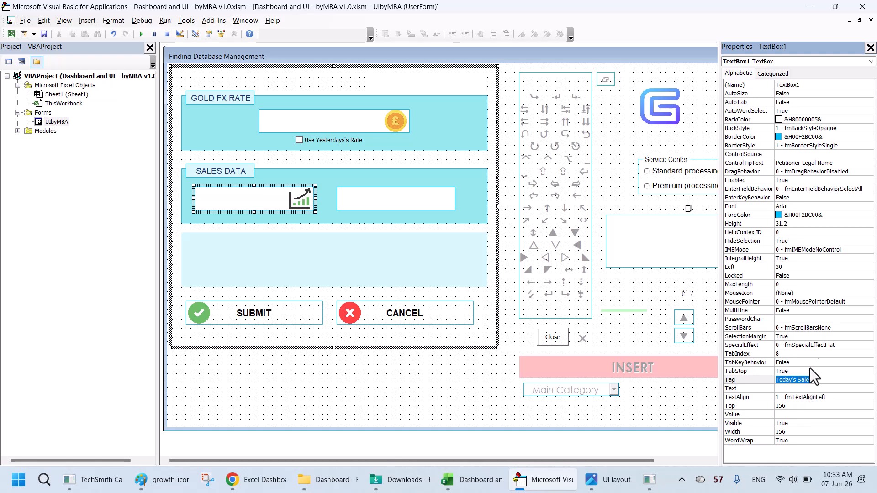
left_click(788, 163)
key("Tab")
Set both the Tag and the ControlTipText of the second SALES DATA text box to Gram Sold.
left_click(790, 380)
left_click(793, 165)
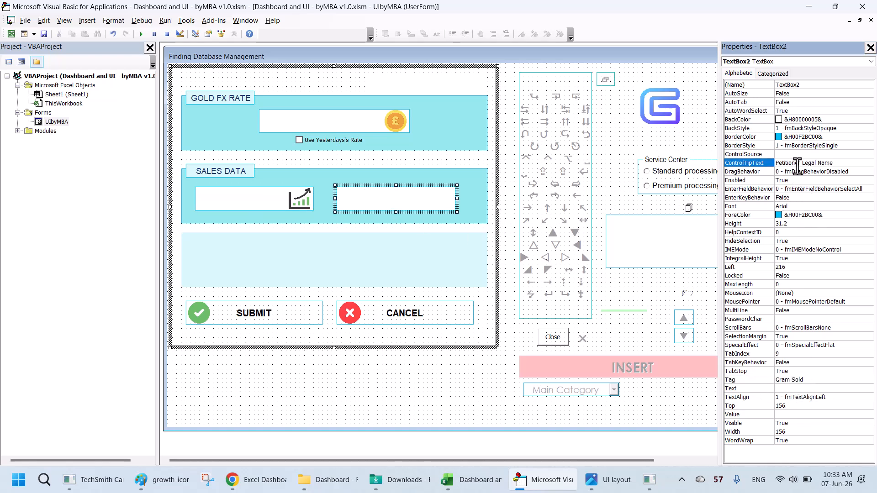
left_click(506, 283)
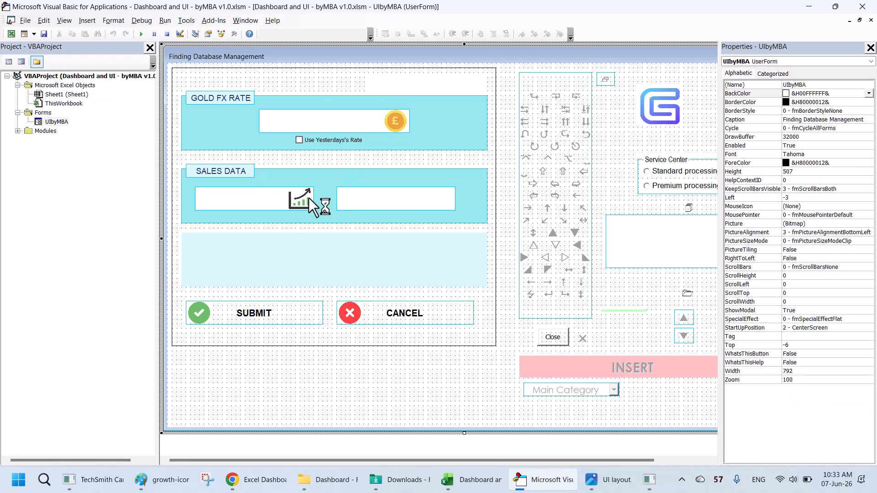
Run the Golden UI form from Excel again to check the new placeholder texts in the text boxes.
left_click(484, 478)
left_click(26, 81)
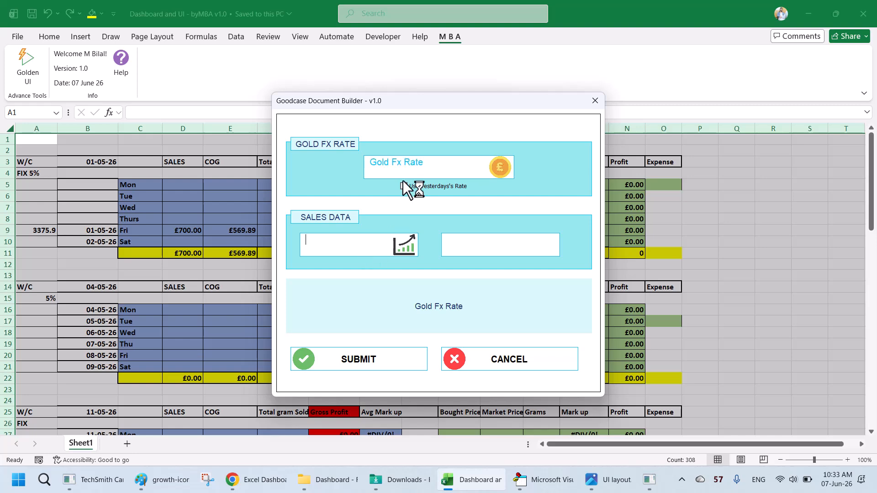
left_click(463, 251)
left_click(595, 101)
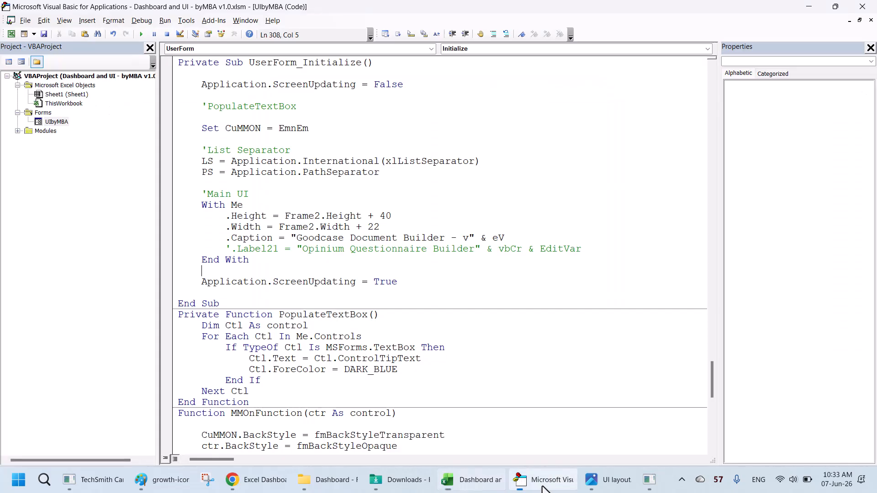
Reopen the UIbyMBA form design in the VBA editor and rename the first SALES DATA text box ccInput2.
double_click(57, 121)
left_click(299, 132)
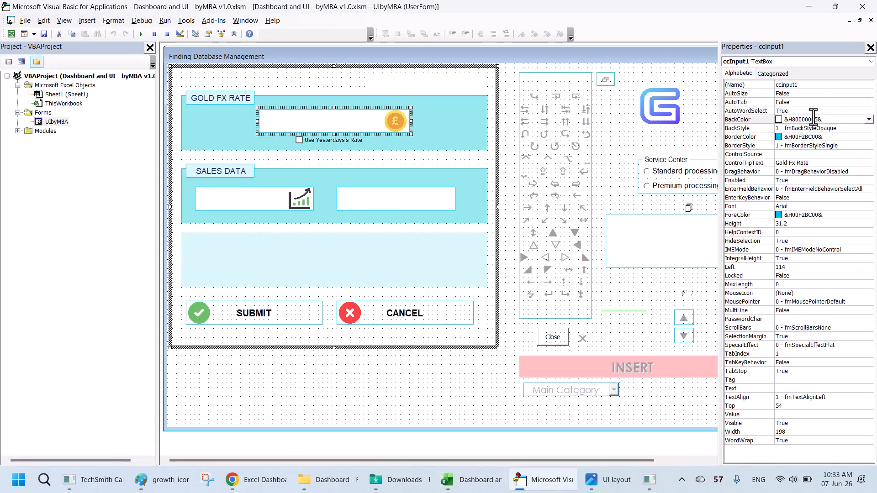
left_click(235, 207)
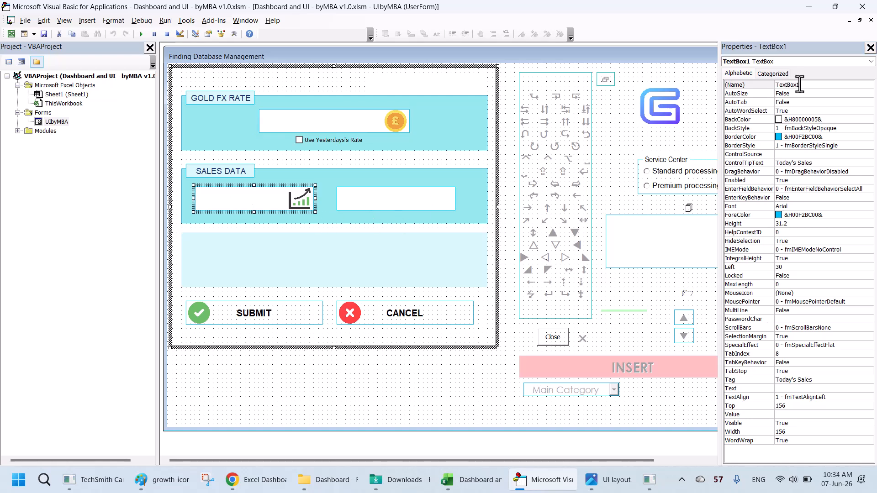
key("F4")
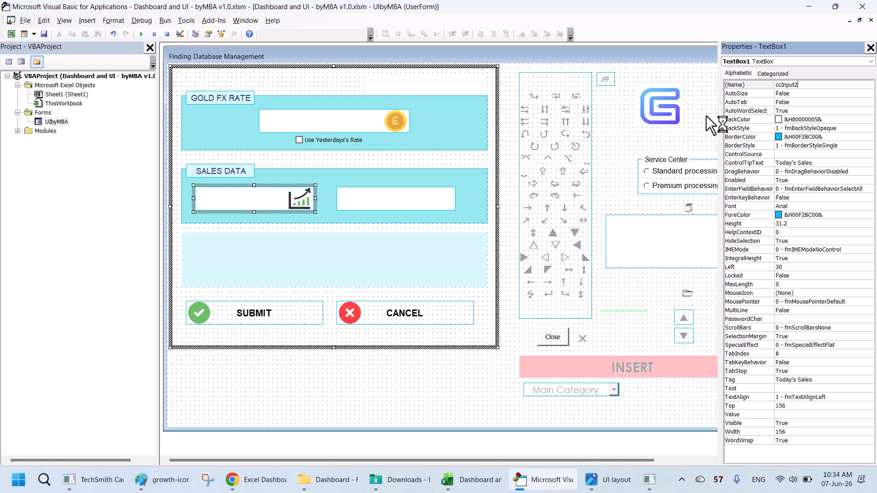
Rename the second SALES DATA text box using the same numbered ccInput naming pattern.
left_click(365, 202)
left_click_drag(805, 84, 641, 88)
type("ccInput1")
key("shift+Left")
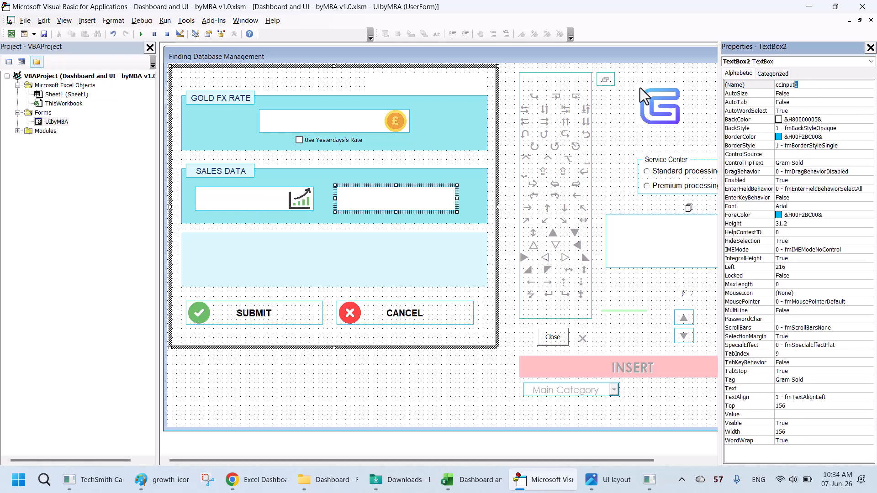
left_click(351, 394)
Switch to Excel and launch the Golden UI form to test the renamed text boxes.
key("alt+F11")
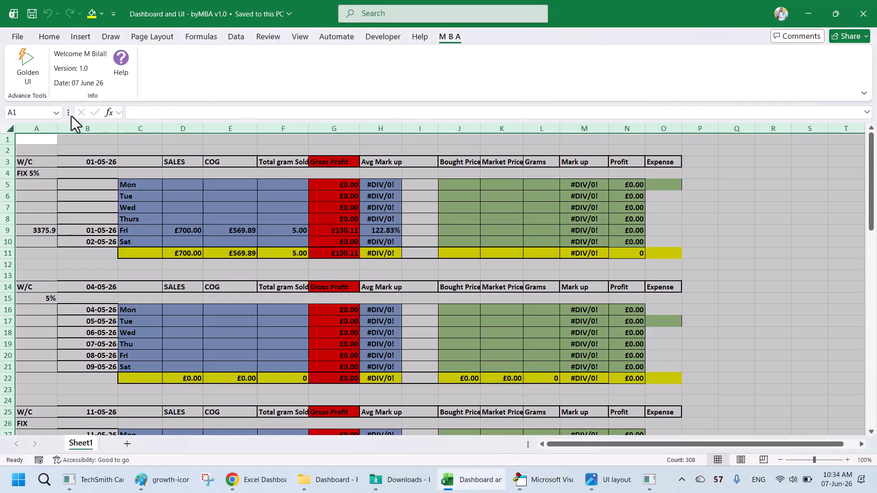
left_click(38, 73)
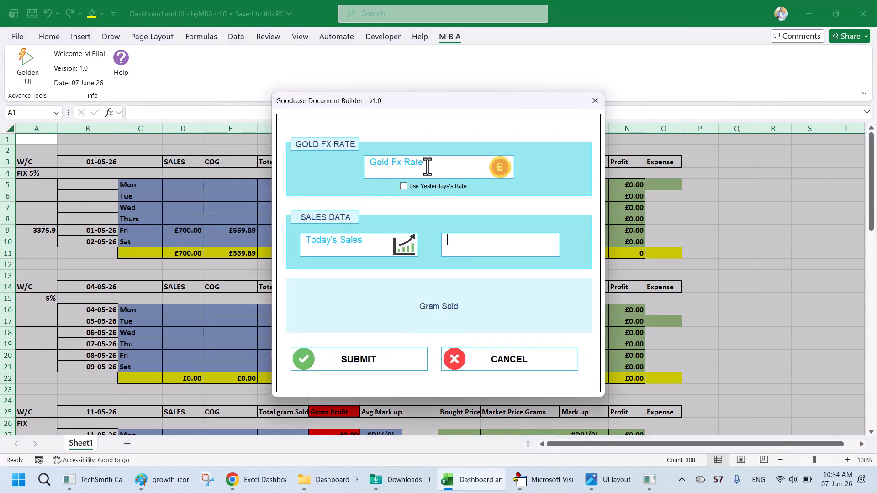